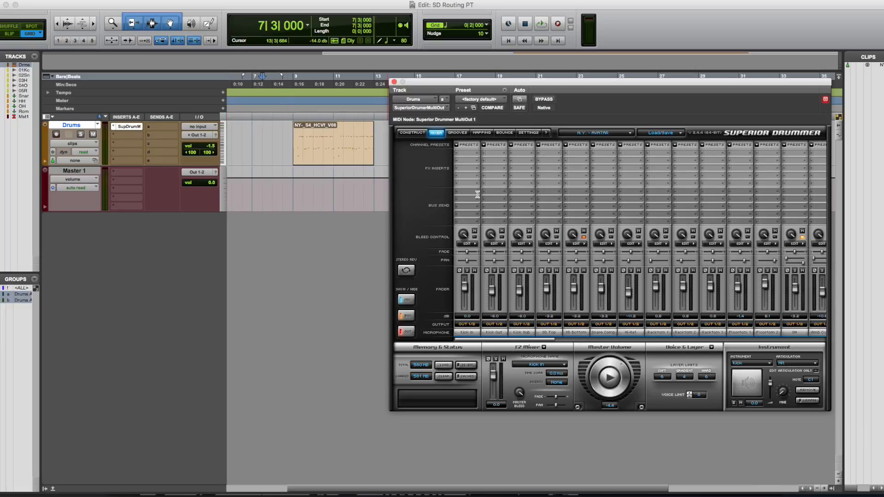
- Select the drum MIDI clip and distribute Superior Drummer's microphone channels across separate stereo outputs, closing the plug-in window
click(318, 161)
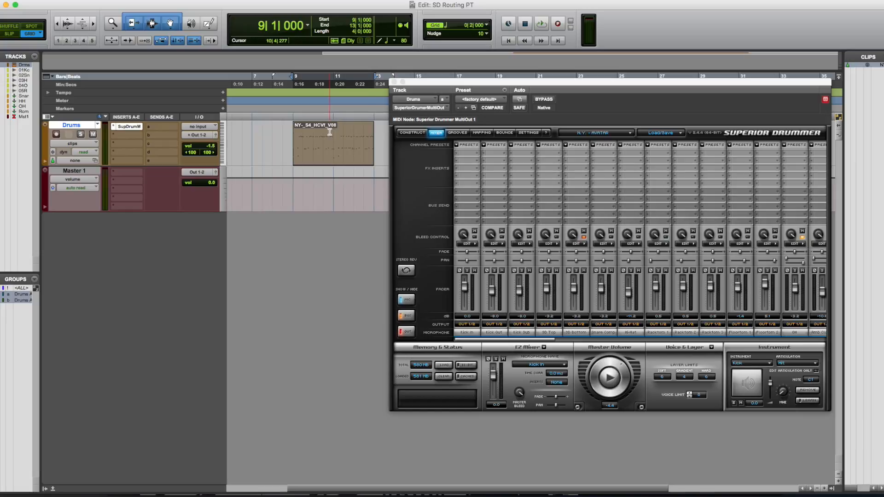
click(471, 326)
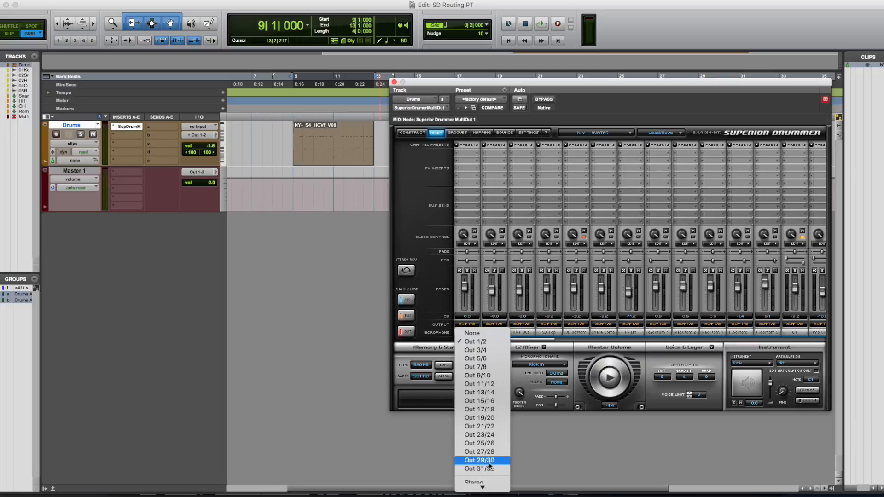
click(491, 445)
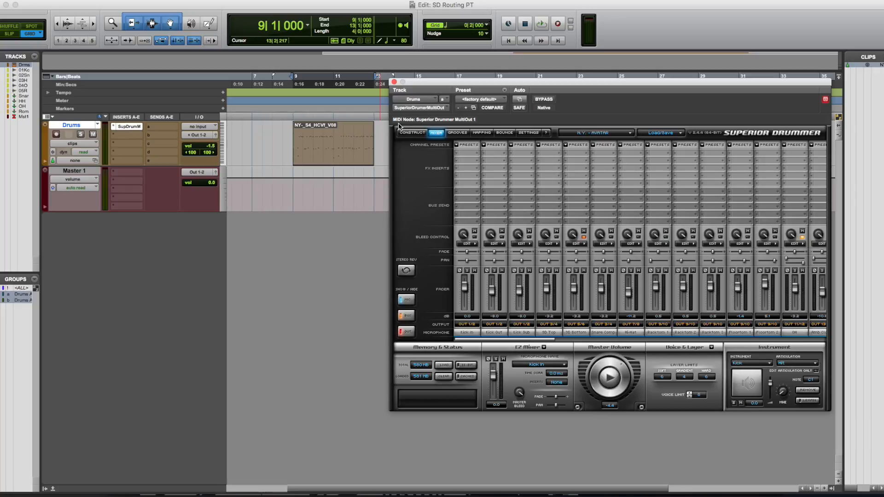
click(395, 82)
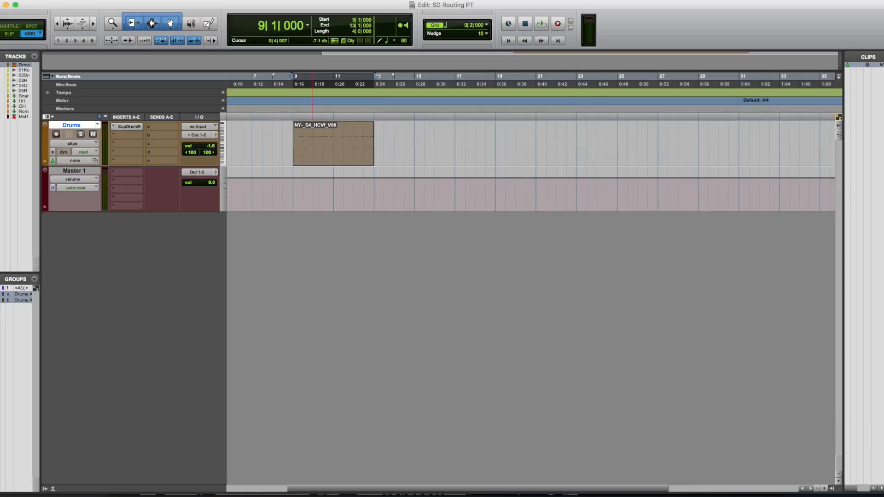
- Show the Snare, HH, OH and Room tracks in the edit window and select each one in turn
drag(1, 98, 1, 112)
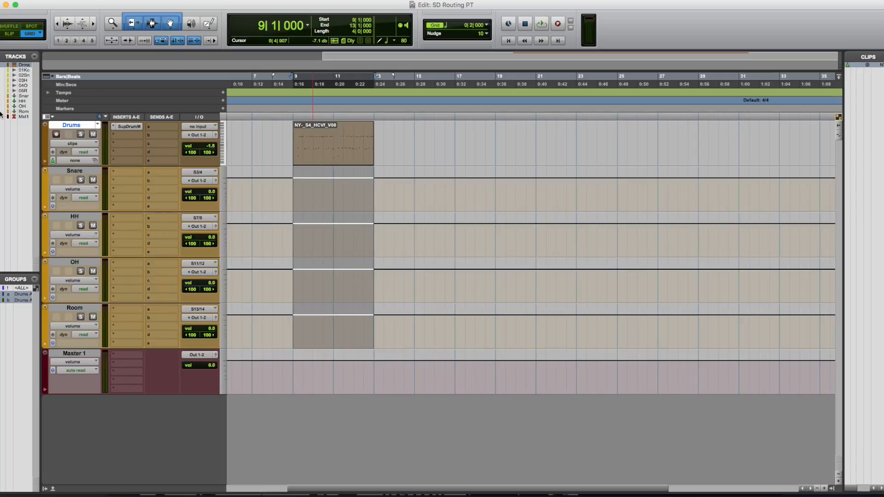
click(324, 189)
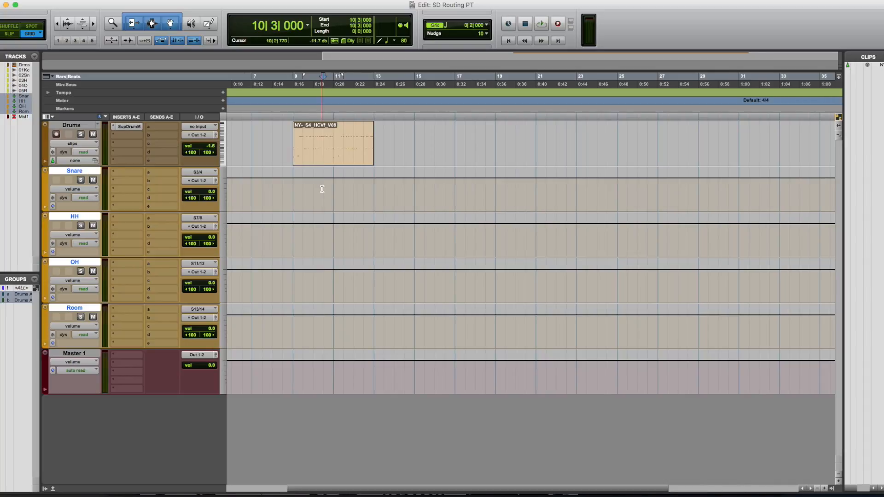
click(72, 173)
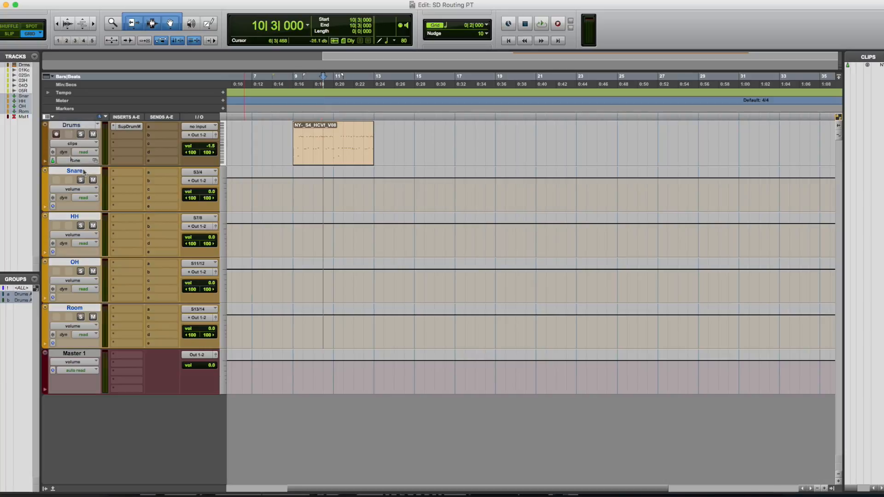
click(78, 218)
click(80, 267)
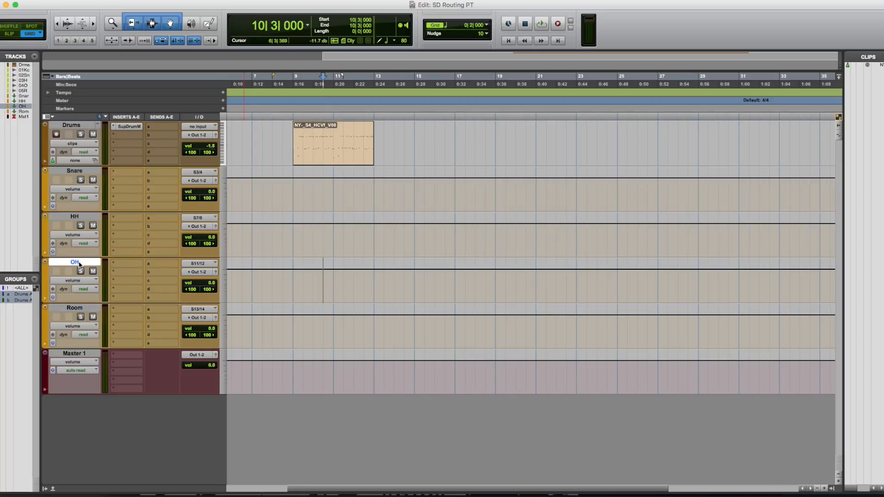
click(79, 310)
- Examine the Superior Drummer mixer outputs and the Drums track's output options, closing the plug-in window without changes
click(130, 127)
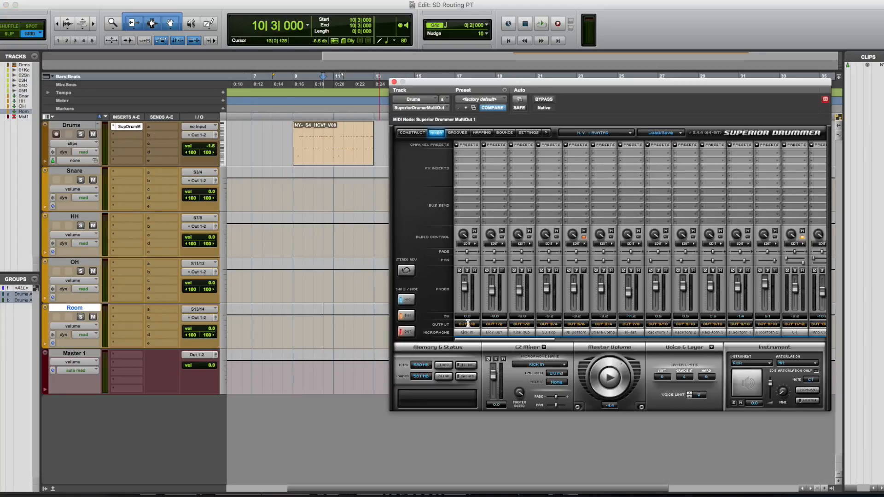
click(200, 135)
mouse_move(202, 137)
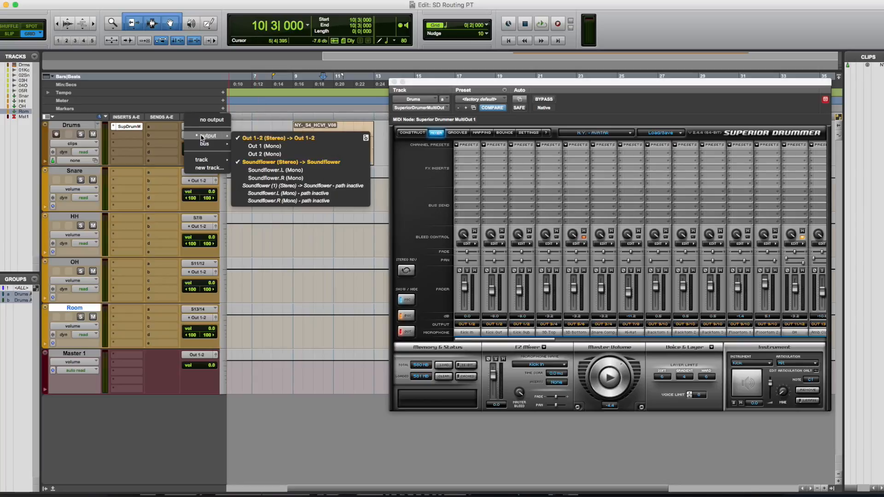
click(284, 243)
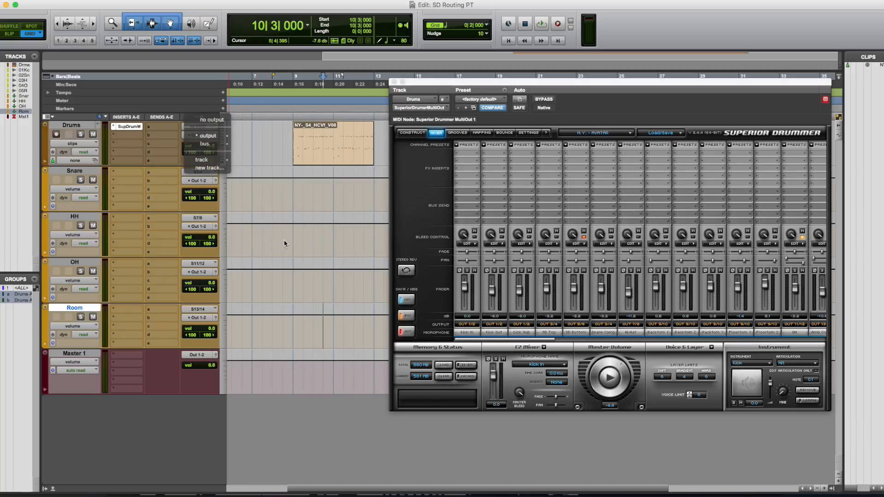
click(395, 82)
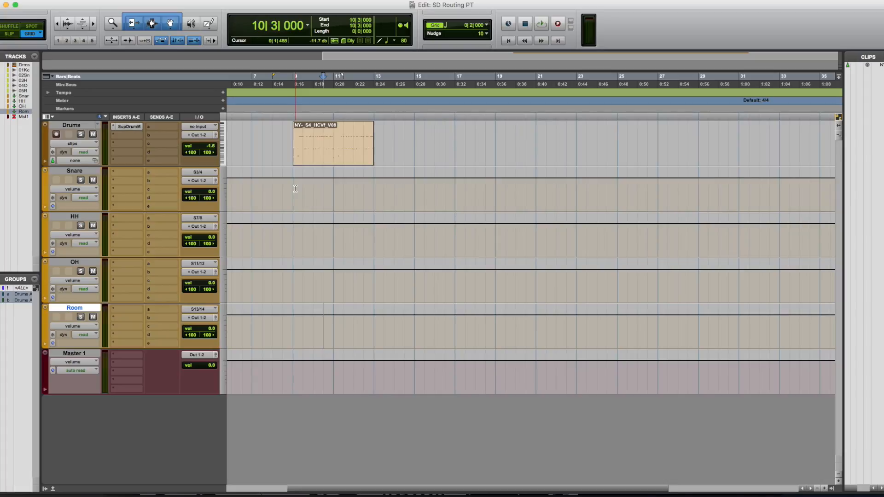
- Set the Snare track's input to Superior Drummer MultiOut S3/4 and the HH track's input to S7/8
click(207, 174)
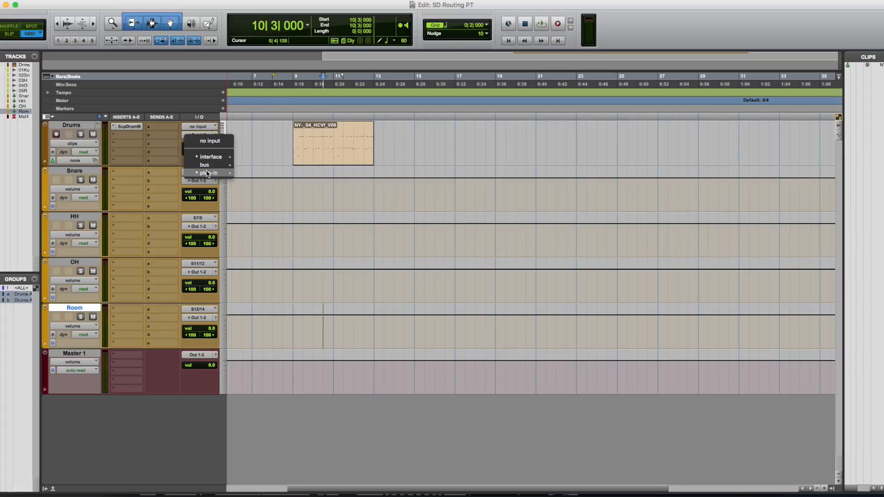
mouse_move(214, 173)
mouse_move(269, 176)
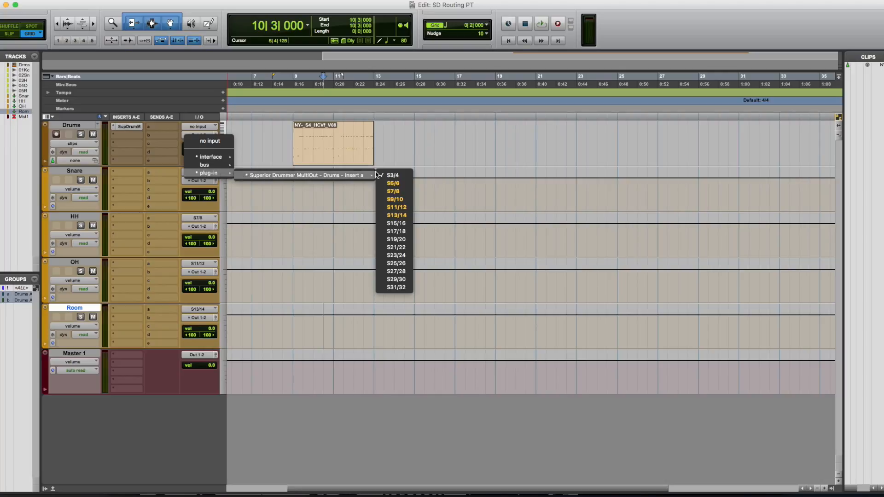
click(393, 175)
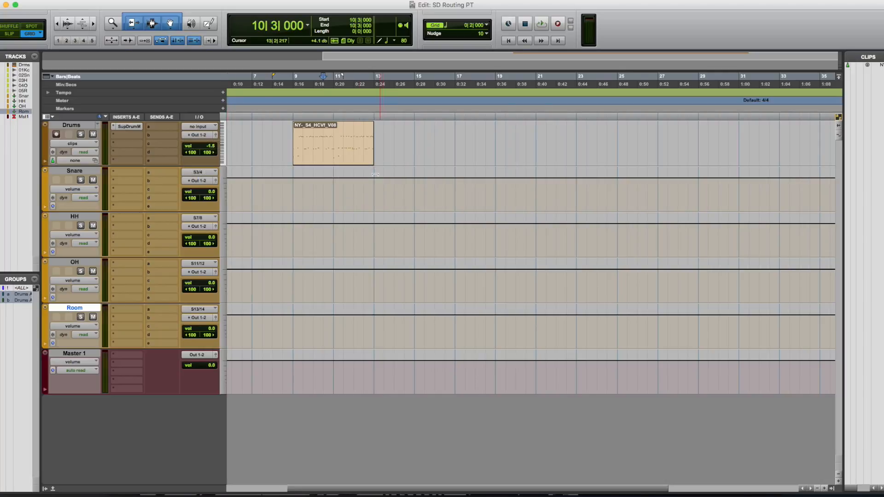
click(212, 219)
mouse_move(212, 220)
mouse_move(300, 221)
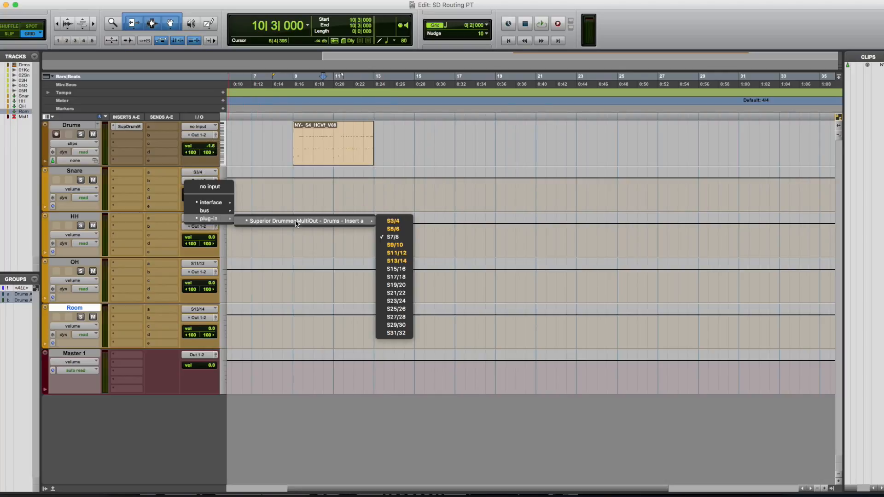
click(393, 236)
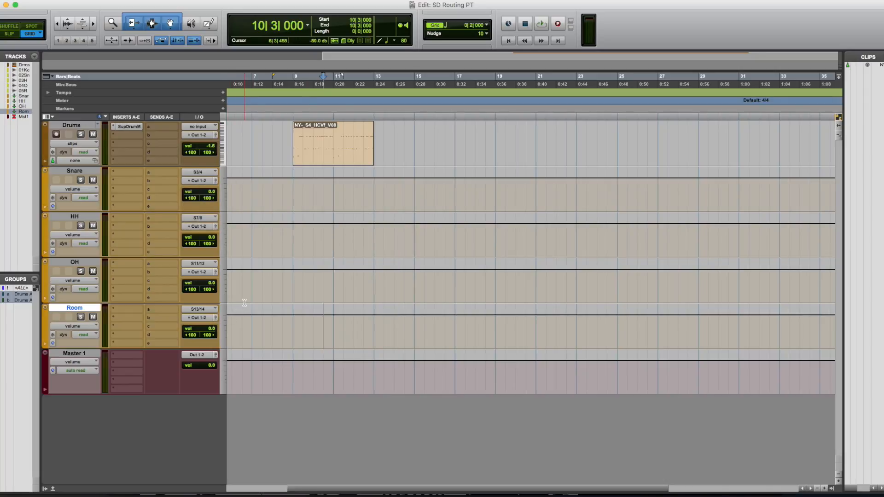
- Play the drum pattern from bar 9, soloing the Snare and OH tracks in turn, and stop playback with both unsoloed
drag(294, 308, 296, 186)
key(space)
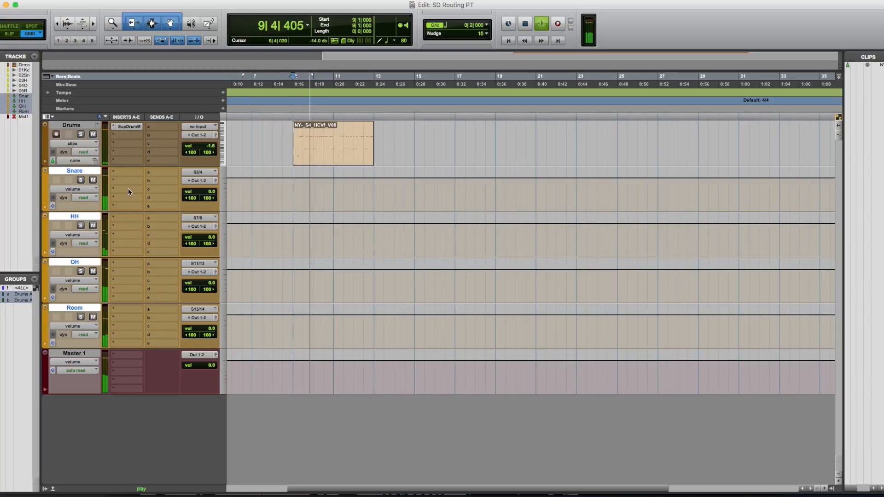
click(81, 180)
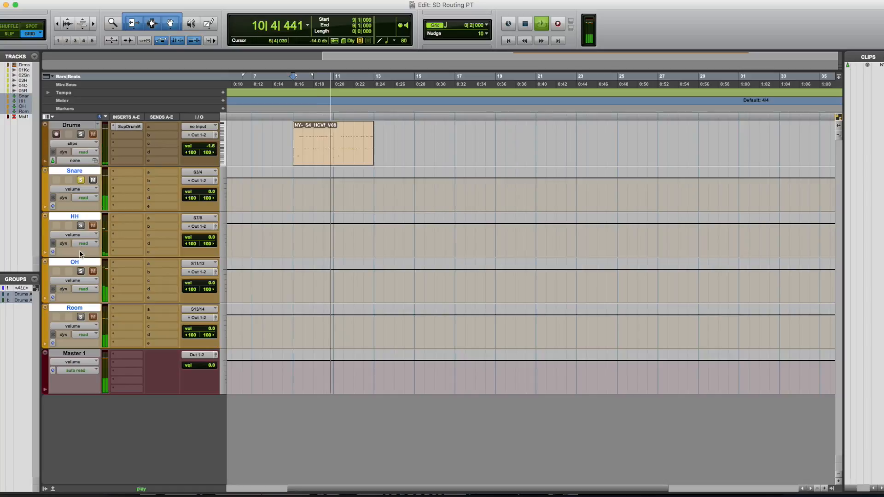
click(81, 271)
click(81, 180)
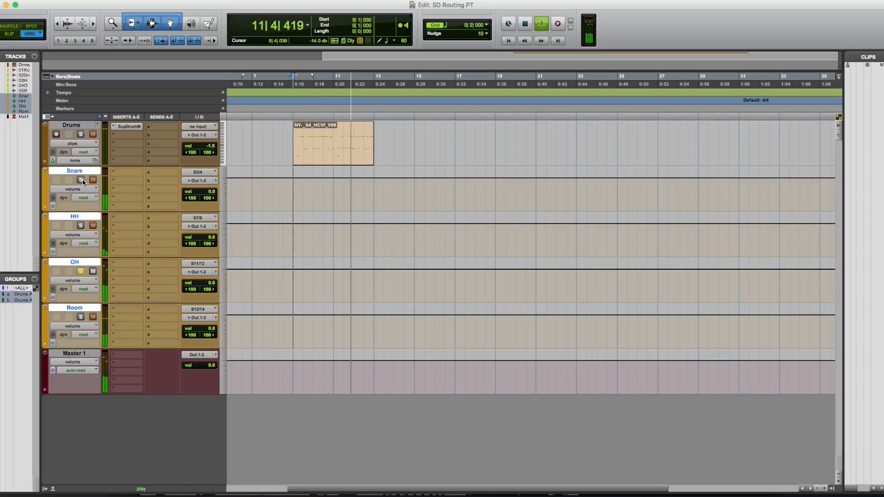
click(81, 272)
key(space)
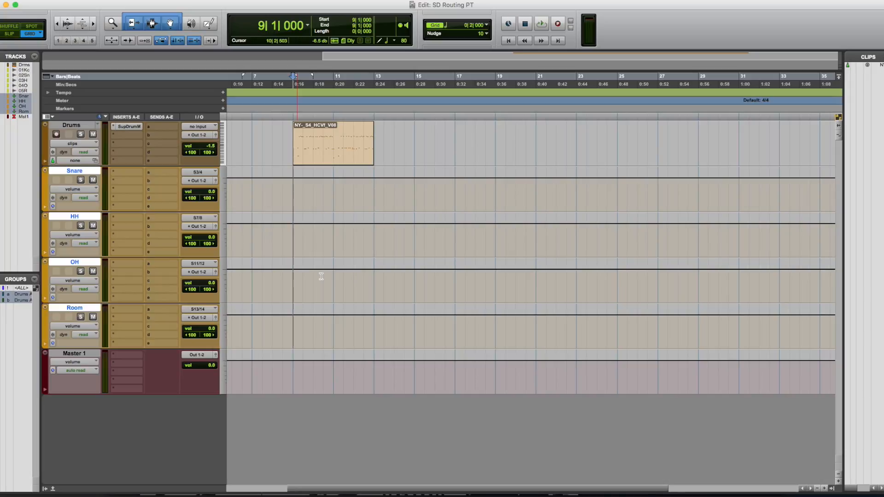
- Hide the Snare, HH, OH and Room tracks and route Superior Drummer's Kick In, Kick Out and Kick Sub channels to Out 3/4
click(2, 113)
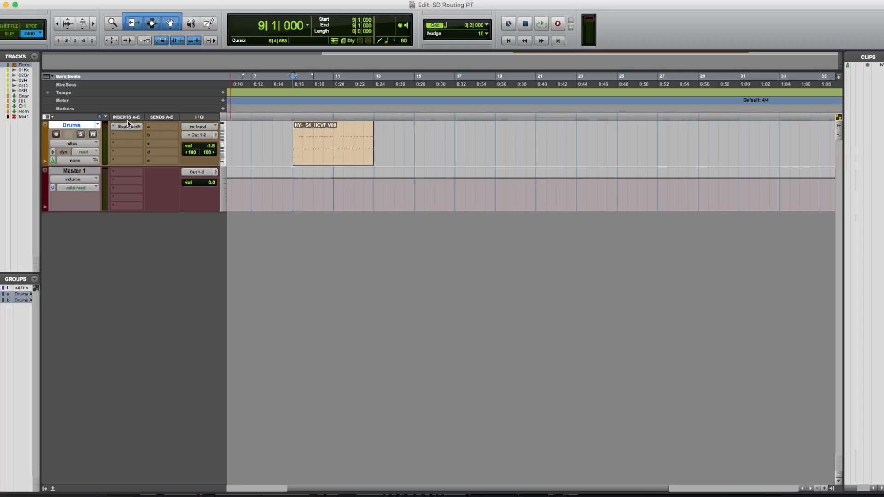
click(129, 127)
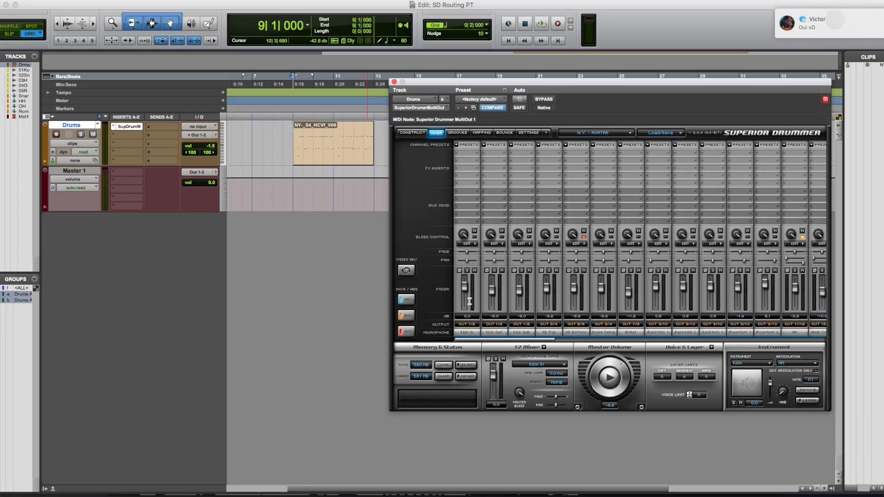
click(471, 325)
click(482, 350)
click(494, 324)
click(514, 349)
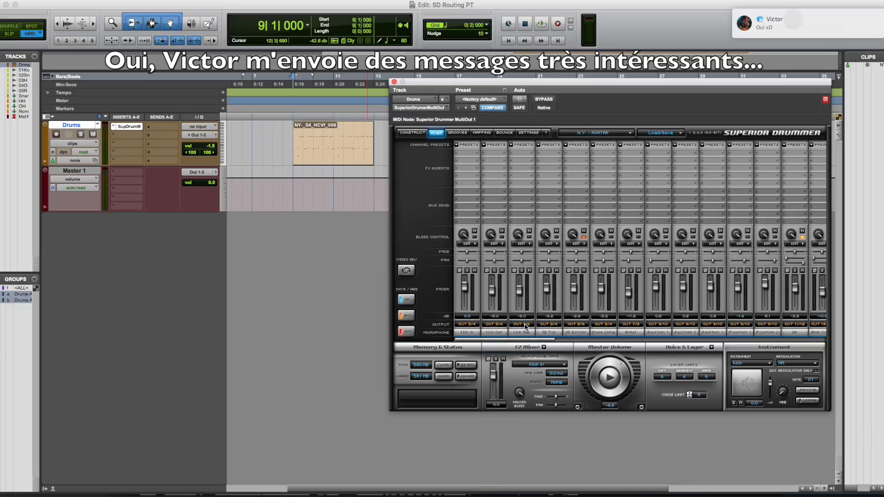
click(522, 324)
click(533, 351)
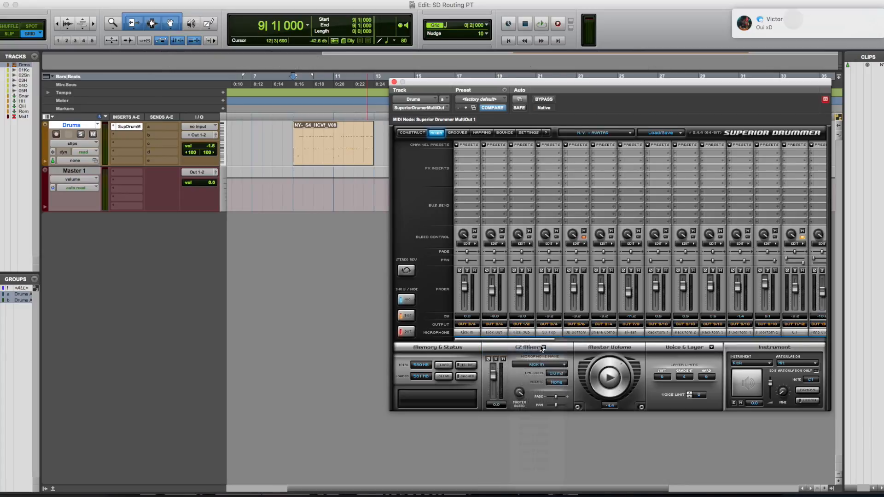
- Route the SD Top and Snare Comp channels to Out 5/6 in the Superior Drummer mixer
click(557, 325)
click(559, 359)
click(603, 324)
click(623, 359)
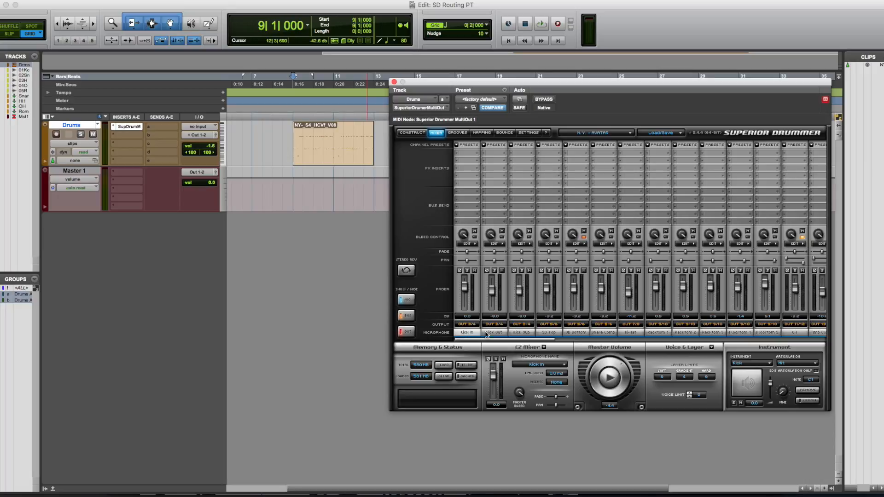
- Set the 01Kick audio track's input to Superior Drummer MultiOut S3/4.L and the 02Snare track's input to S5/6.L
drag(468, 263, 622, 263)
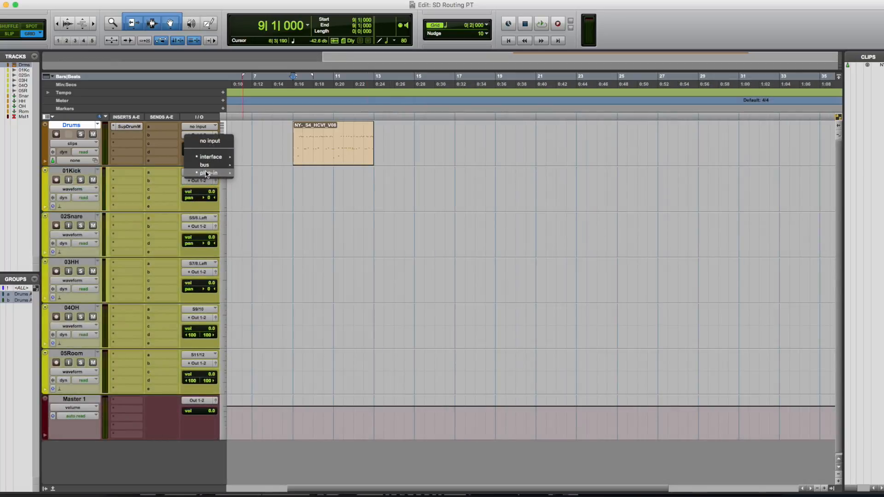
mouse_move(231, 175)
mouse_move(263, 176)
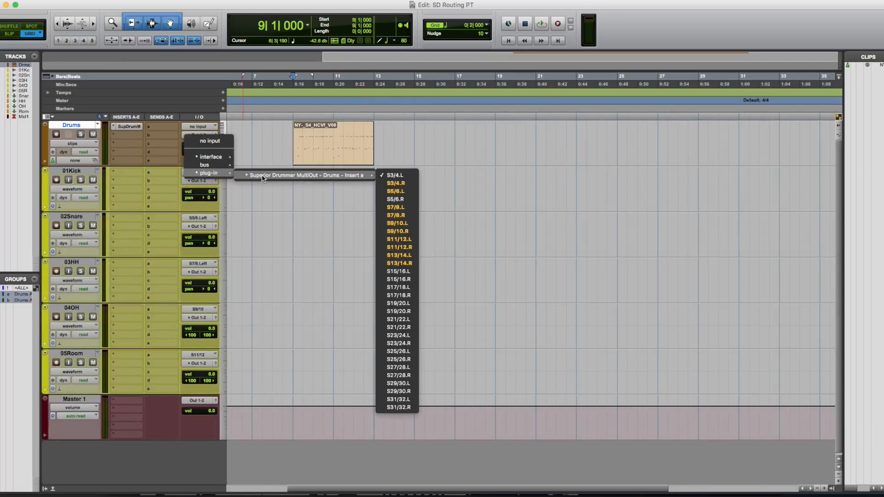
click(388, 177)
click(215, 219)
mouse_move(217, 219)
mouse_move(266, 222)
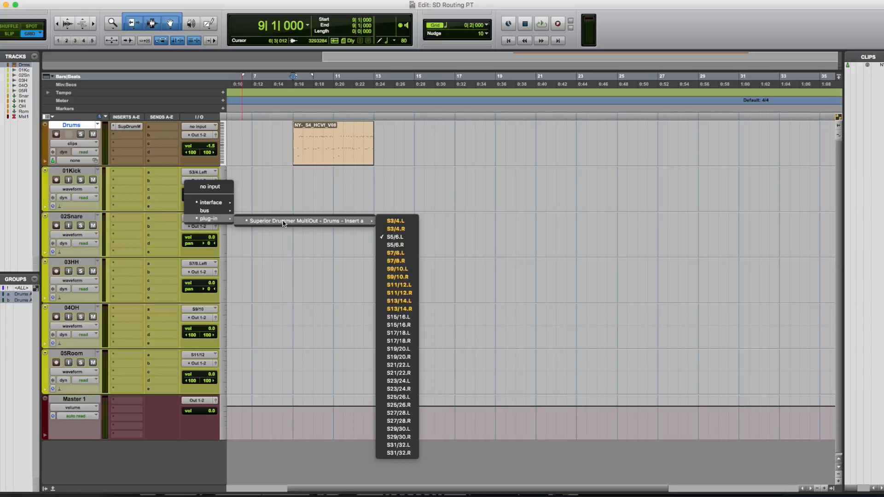
click(395, 237)
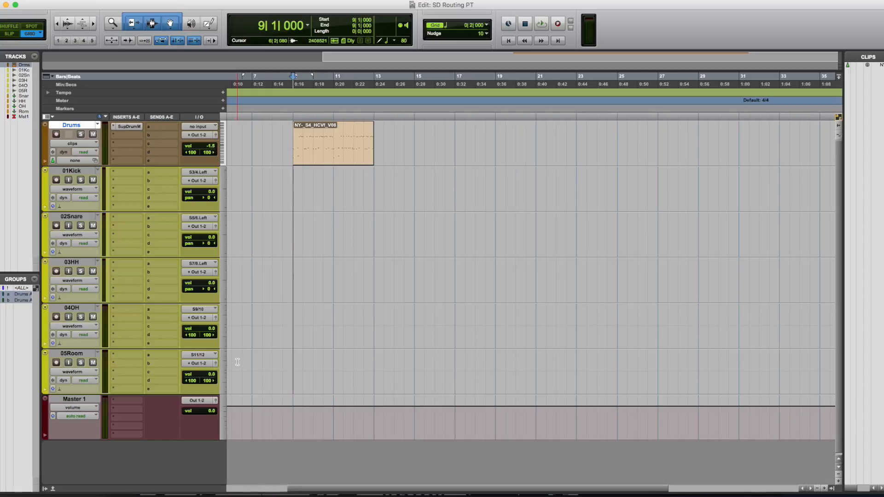
- Arm the 01Kick to 05Room tracks, record the drum pattern from bar 9 to just past bar 13, and disarm them
click(56, 179)
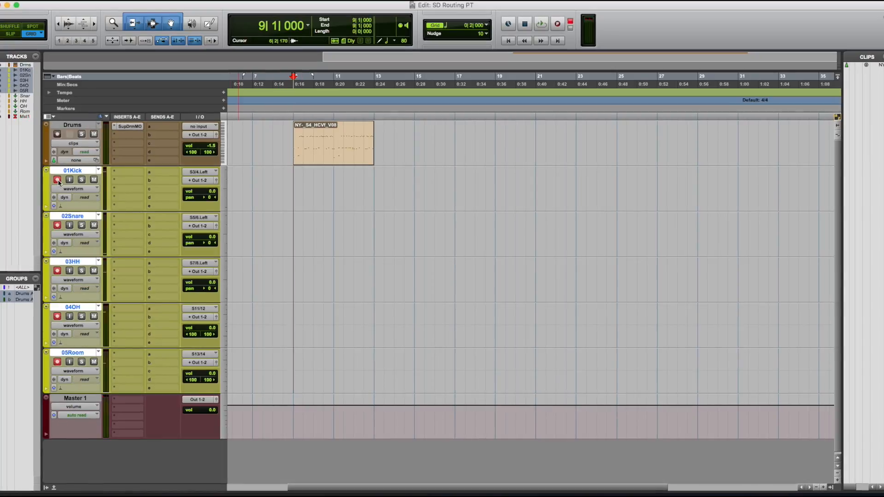
key(super+space)
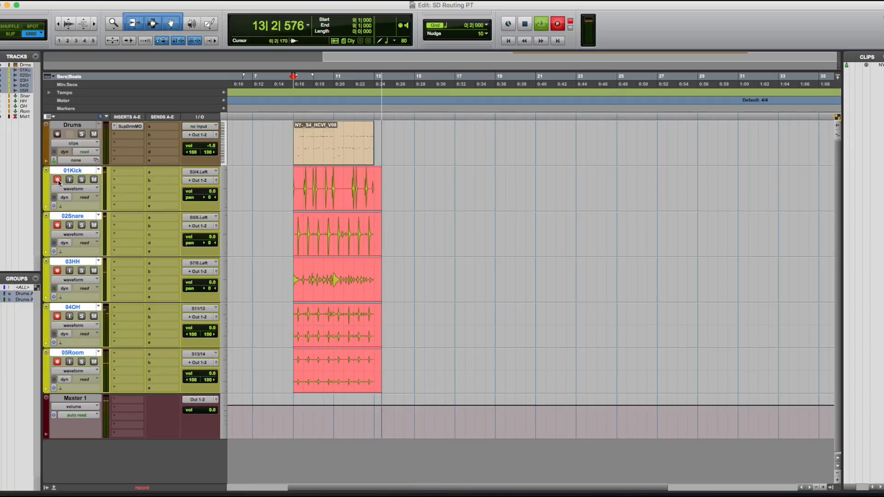
key(space)
click(57, 181)
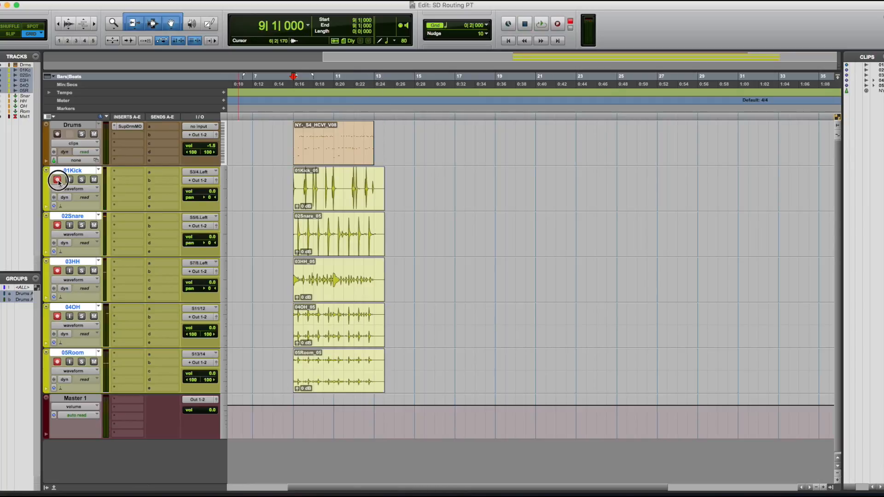
alt+click(57, 180)
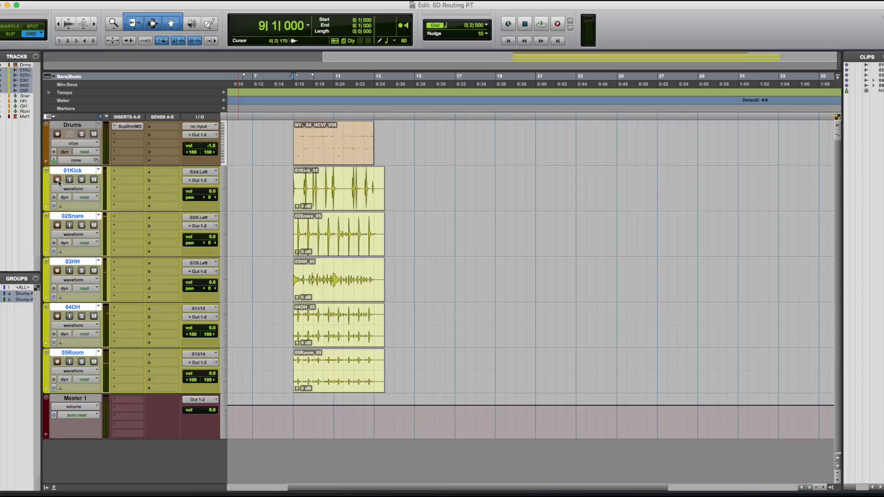
- Play the recorded drums from bar 9, soloing 01Kick, 02Snare and 03HH in turn, and stop playback with all unsoloed
key(space)
click(81, 180)
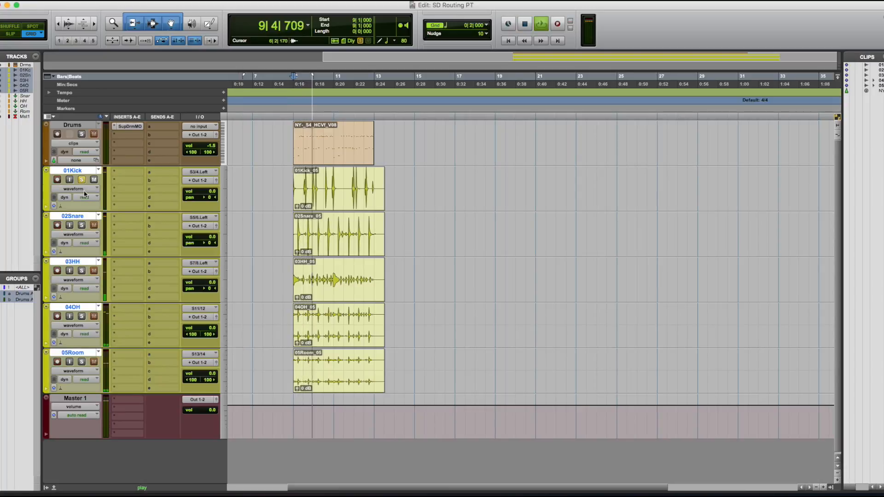
click(81, 225)
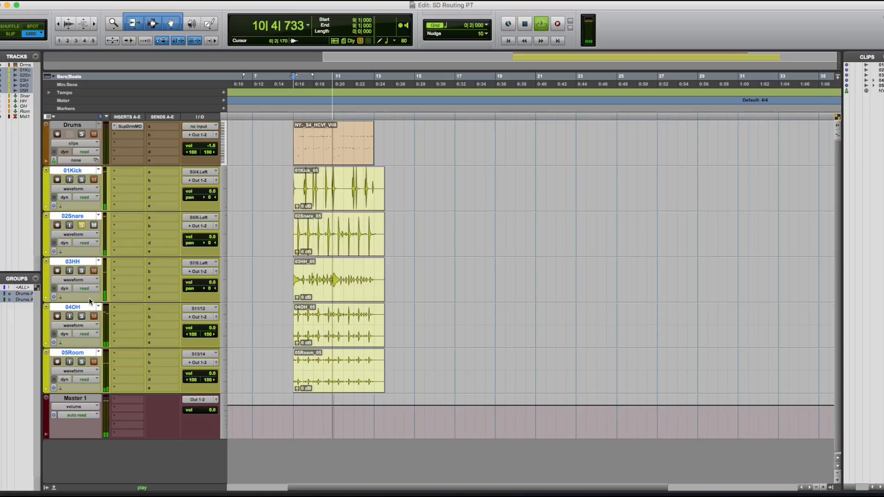
click(83, 271)
click(81, 226)
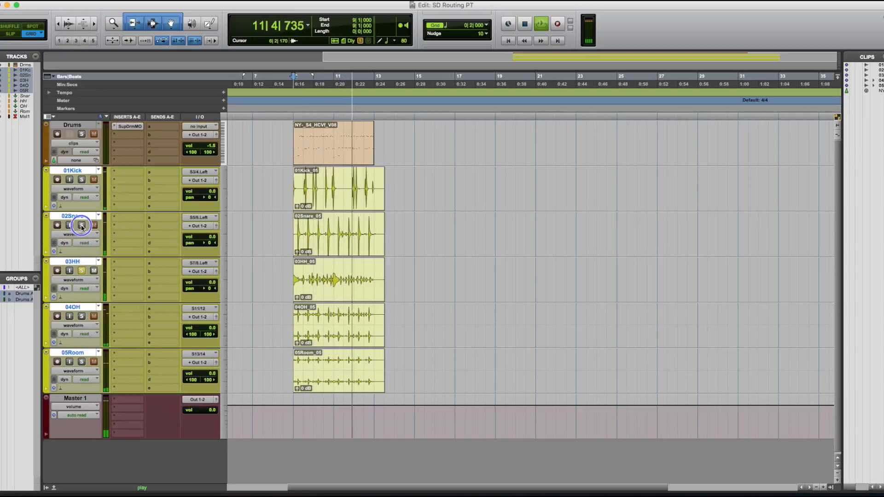
click(84, 271)
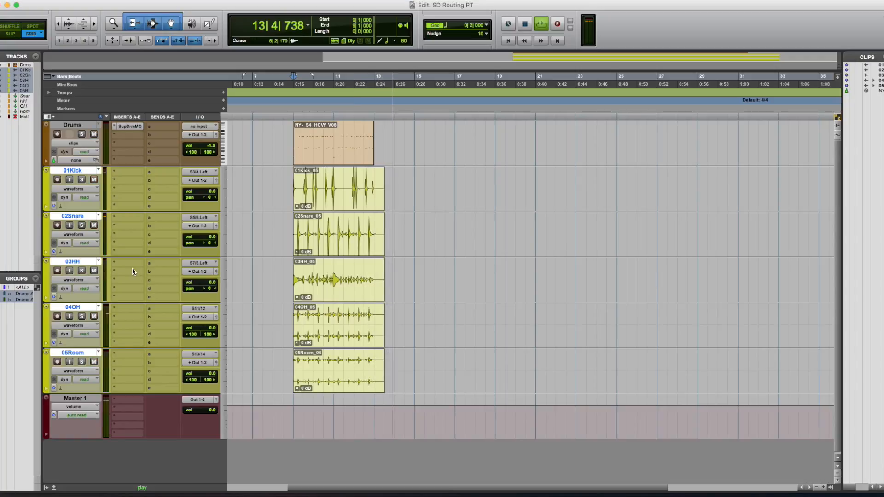
key(space)
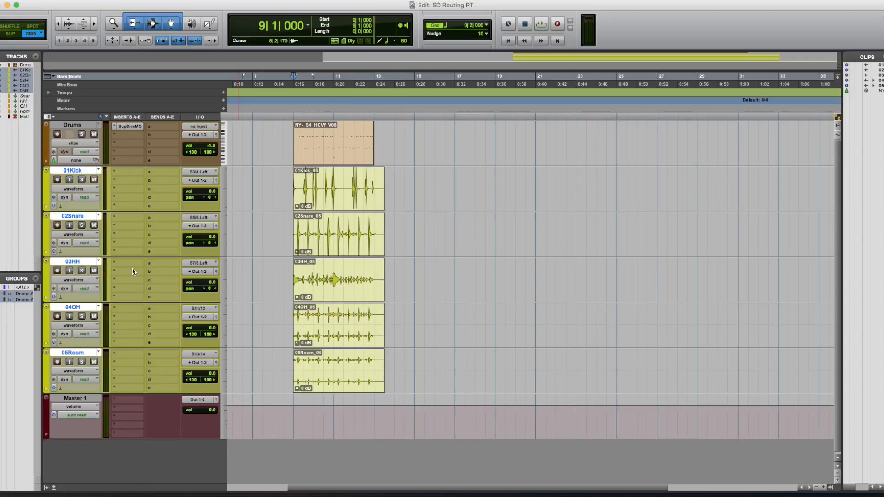